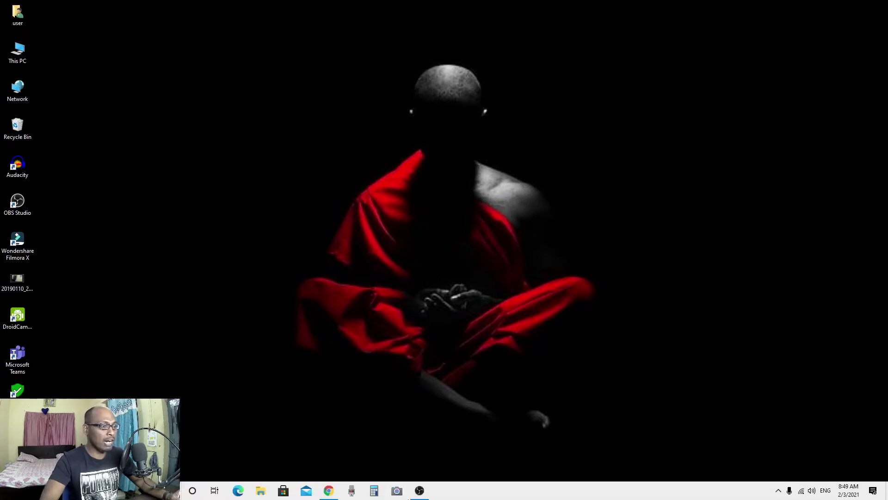
Step: Add the Email Tracker for Gmail - Mailtrack extension to Chrome from its Web Store page
{"action": "mouse_move", "coordinate": [329, 494]}
{"action": "left_click", "coordinate": [329, 447]}
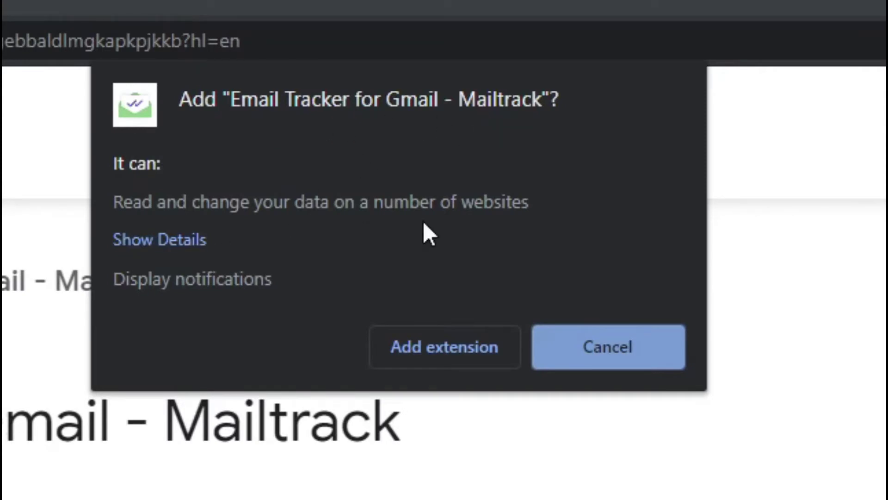
{"action": "left_click", "coordinate": [457, 357]}
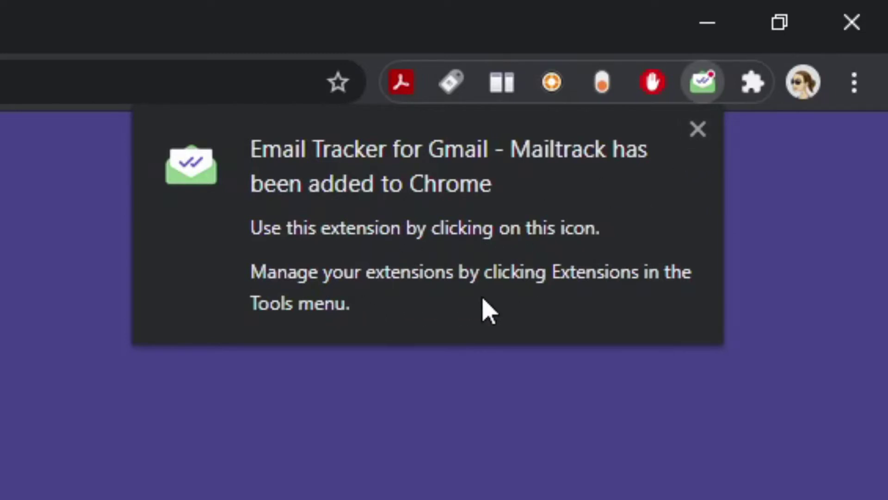
Step: Dismiss the extension-added notice and connect Mailtrack using the first listed Google account
{"action": "left_click", "coordinate": [698, 130]}
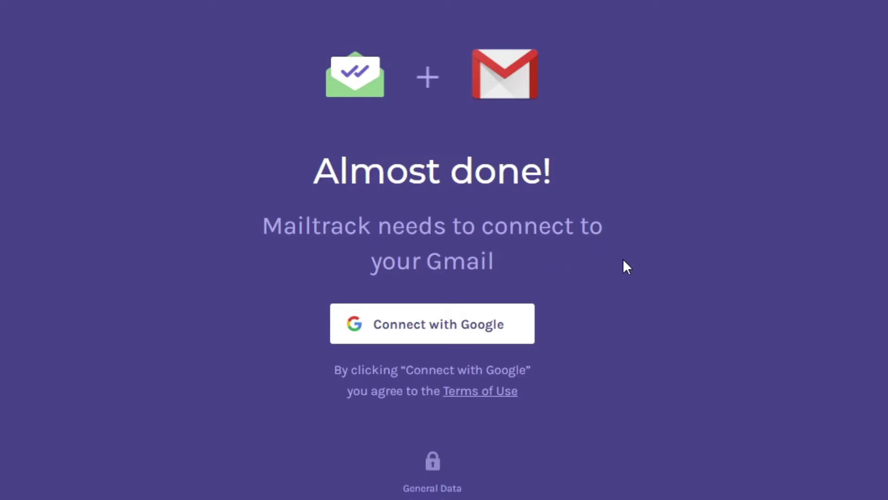
{"action": "left_click", "coordinate": [467, 331]}
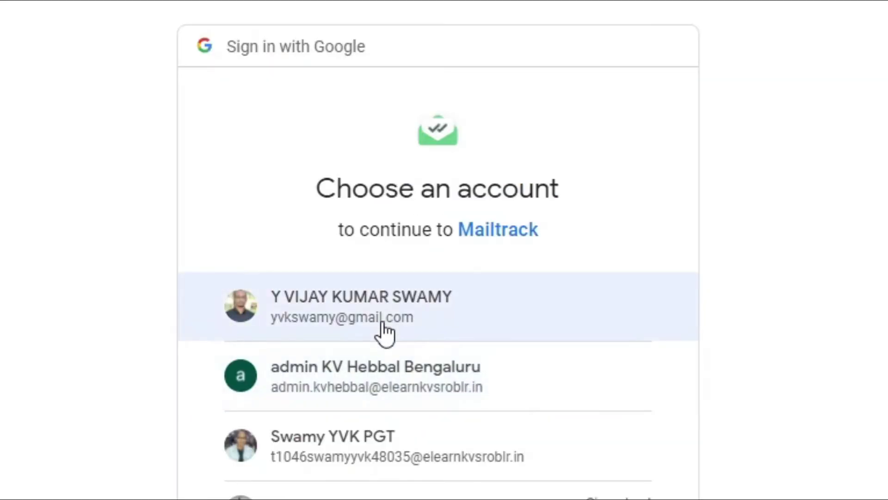
{"action": "left_click", "coordinate": [384, 331]}
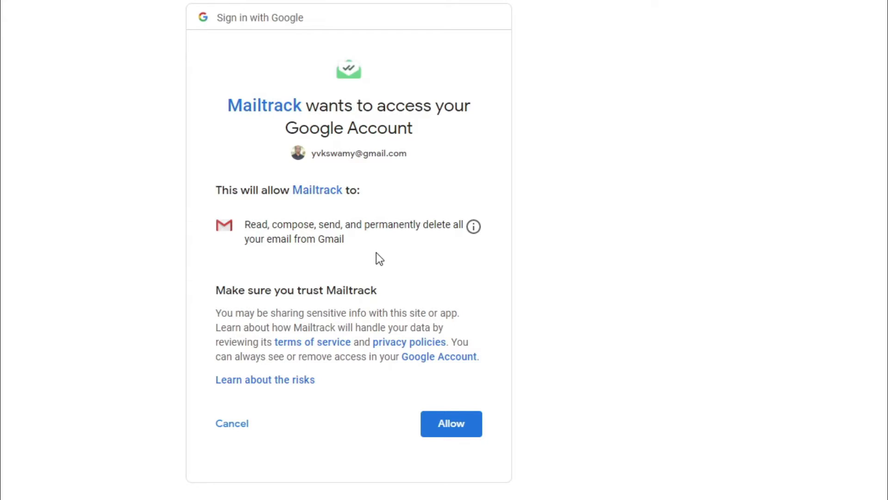
Step: Allow Gmail access, then review the Free, PRO ($2.49/mo) and ADVANCED ($2.99/mo) plan comparison
{"action": "left_click", "coordinate": [449, 433]}
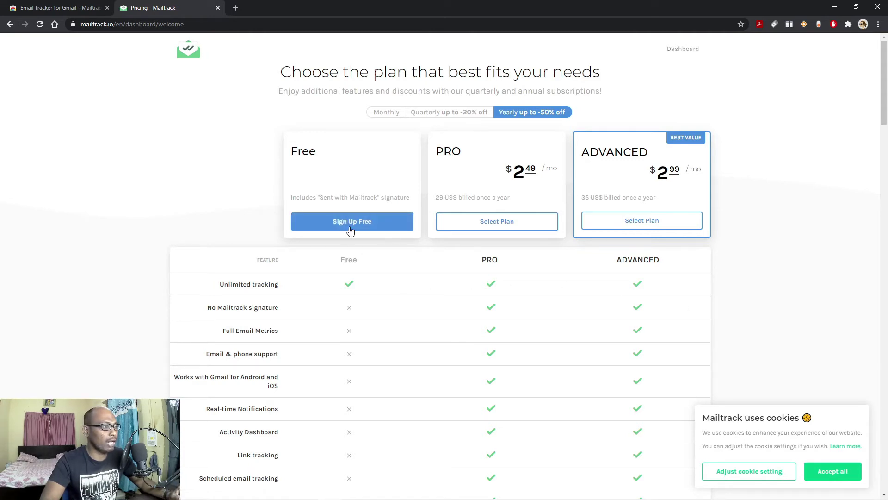
{"action": "scroll", "coordinate": [402, 272], "scroll_direction": "down", "scroll_amount": 1}
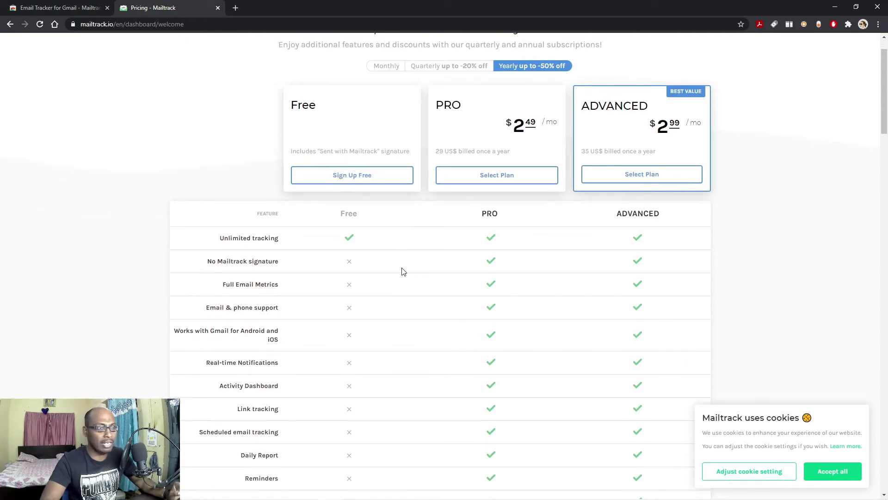
{"action": "scroll", "coordinate": [403, 272], "scroll_direction": "down", "scroll_amount": 1}
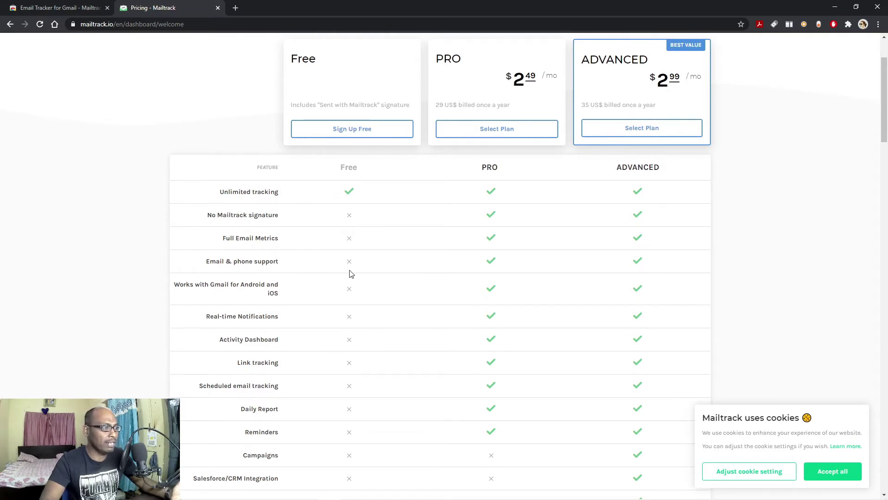
{"action": "scroll", "coordinate": [350, 273], "scroll_direction": "down", "scroll_amount": 1}
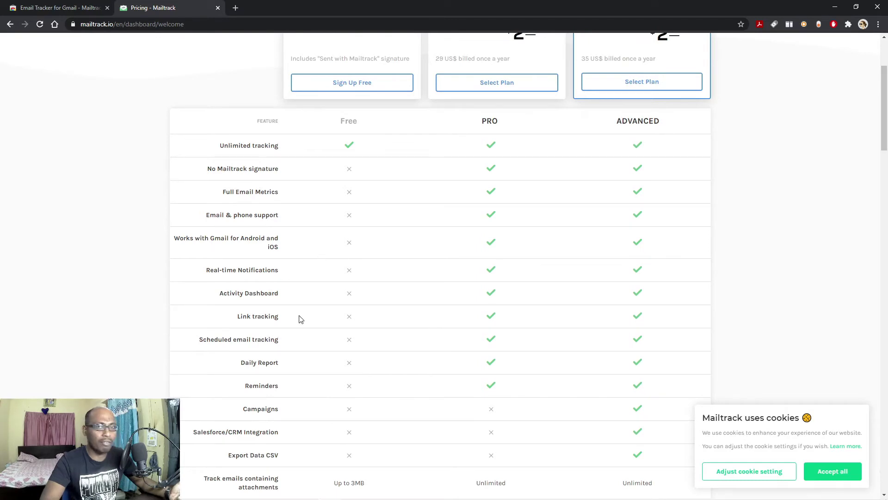
{"action": "scroll", "coordinate": [299, 319], "scroll_direction": "down", "scroll_amount": 2}
{"action": "scroll", "coordinate": [299, 319], "scroll_direction": "up", "scroll_amount": 5}
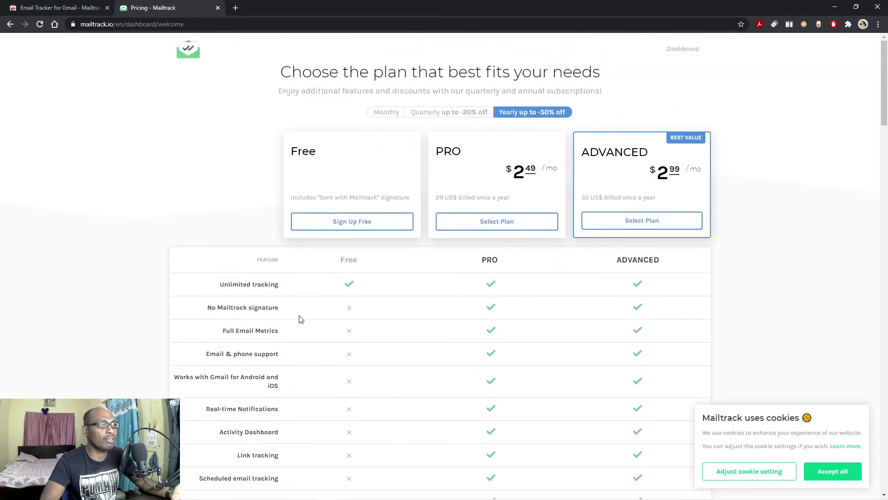
{"action": "scroll", "coordinate": [299, 319], "scroll_direction": "down", "scroll_amount": 1}
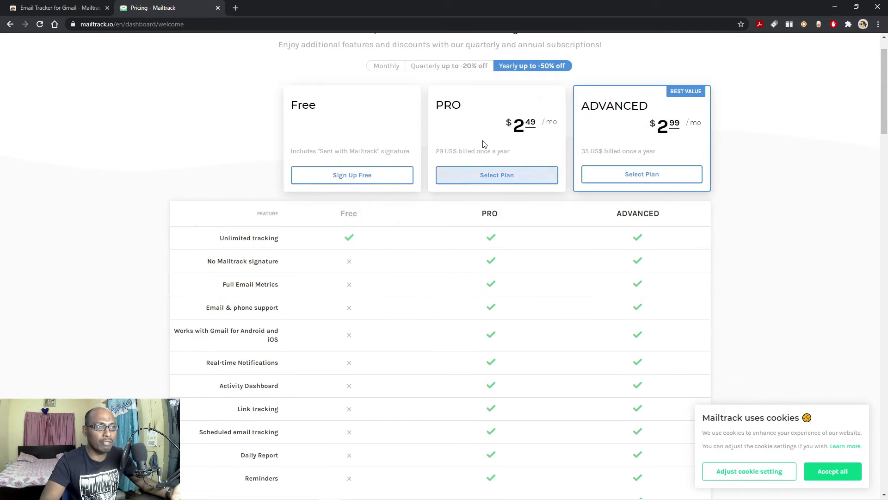
{"action": "scroll", "coordinate": [353, 269], "scroll_direction": "down", "scroll_amount": 1}
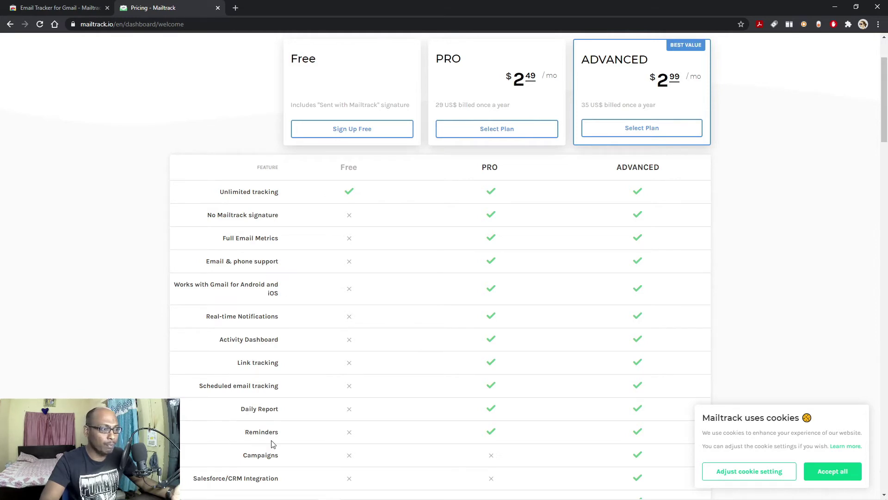
{"action": "scroll", "coordinate": [379, 454], "scroll_direction": "down", "scroll_amount": 2}
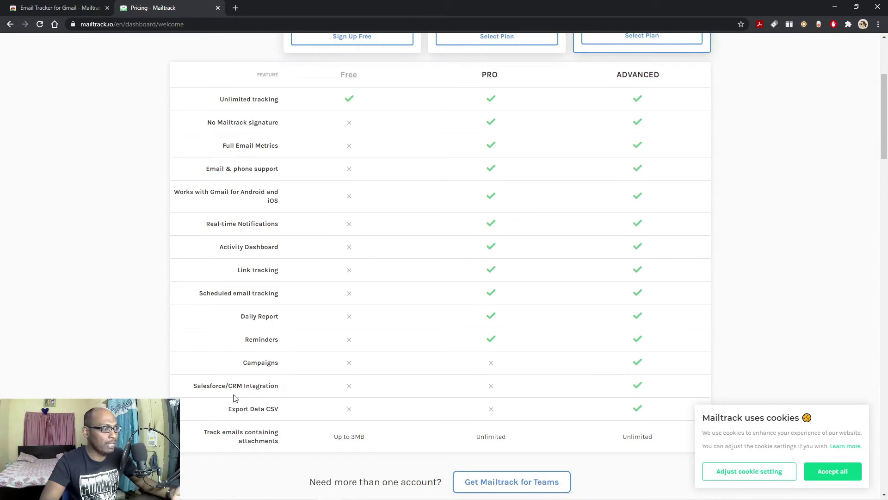
{"action": "scroll", "coordinate": [671, 315], "scroll_direction": "up", "scroll_amount": 4}
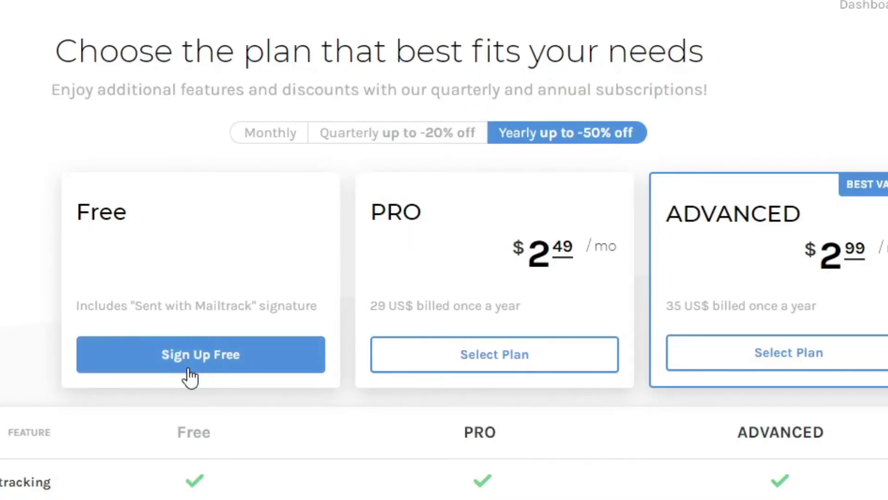
Step: Choose Sign Up Free on the Free plan card
{"action": "left_click", "coordinate": [190, 376]}
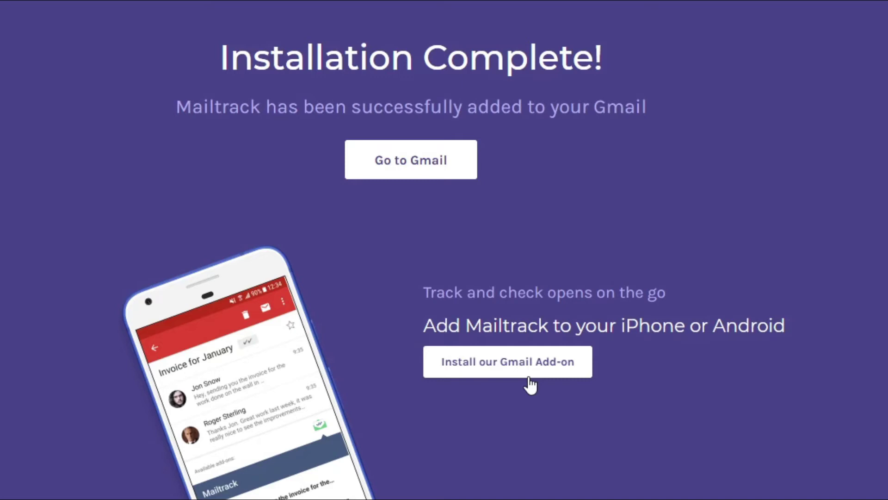
Step: Go to Gmail, acknowledge the 'Mailtrack is now installed' notice, and start a new message from the inbox
{"action": "left_click", "coordinate": [404, 168]}
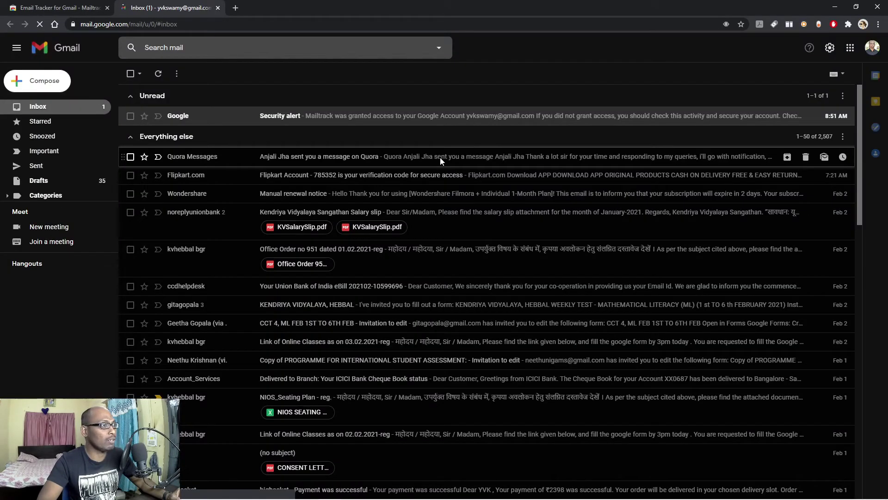
{"action": "left_click", "coordinate": [303, 121]}
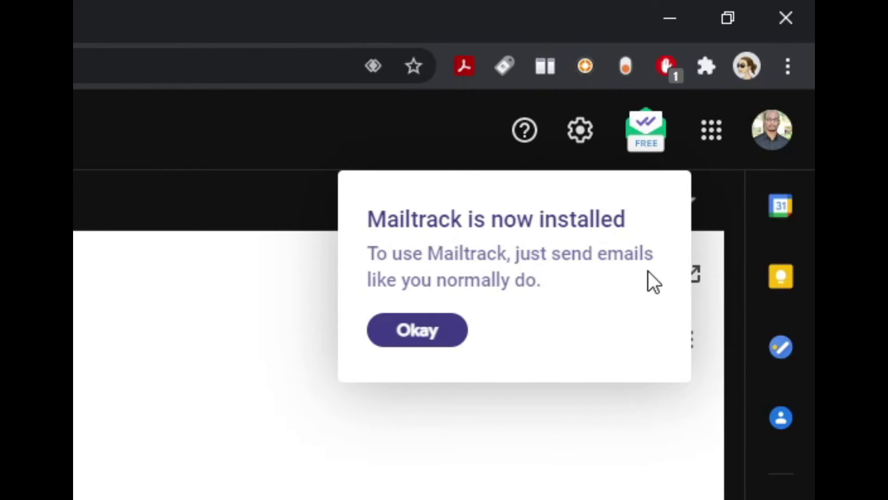
{"action": "left_click", "coordinate": [429, 332]}
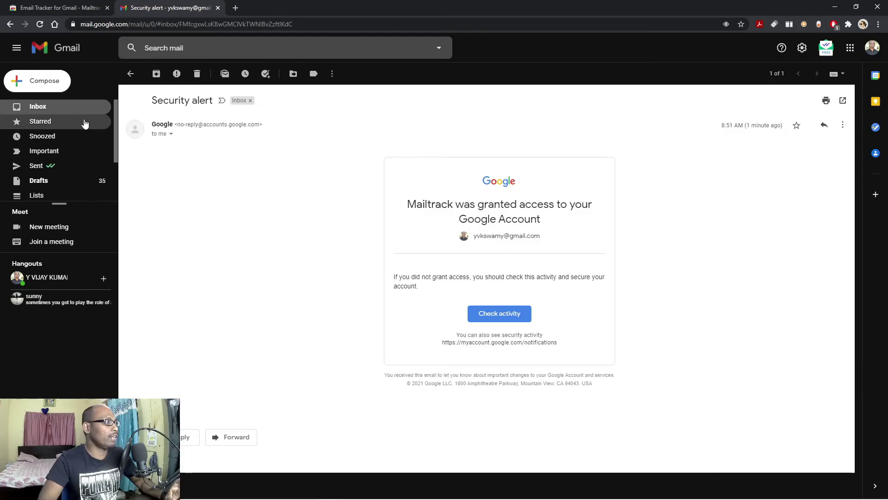
{"action": "left_click", "coordinate": [130, 74]}
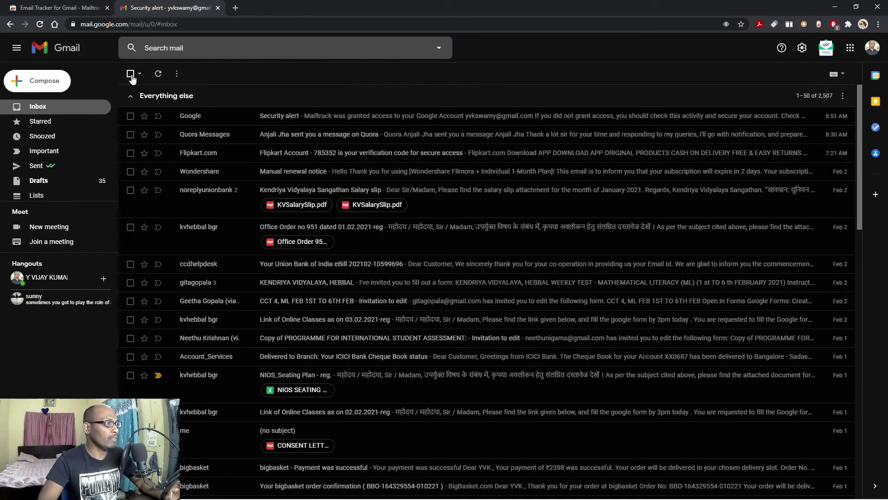
{"action": "left_click", "coordinate": [45, 88]}
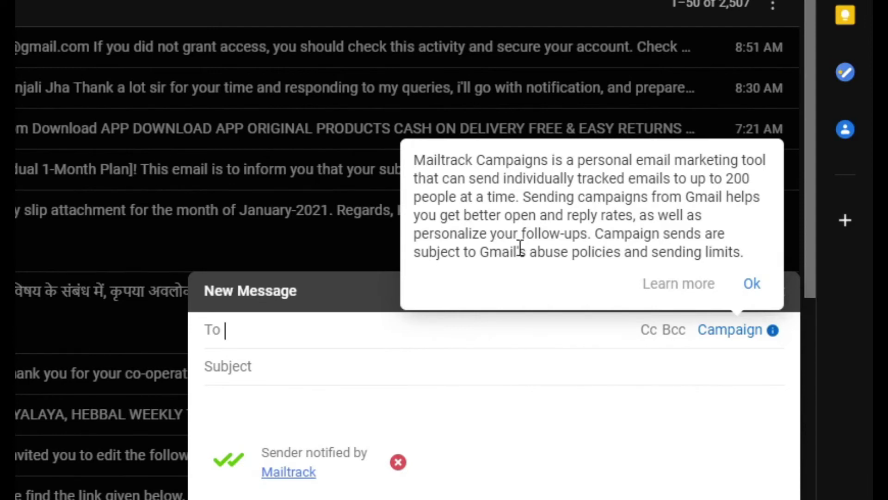
Step: Address the email to the suggested contact with subject 'Test', after closing the Campaigns tip
{"action": "left_click", "coordinate": [333, 351]}
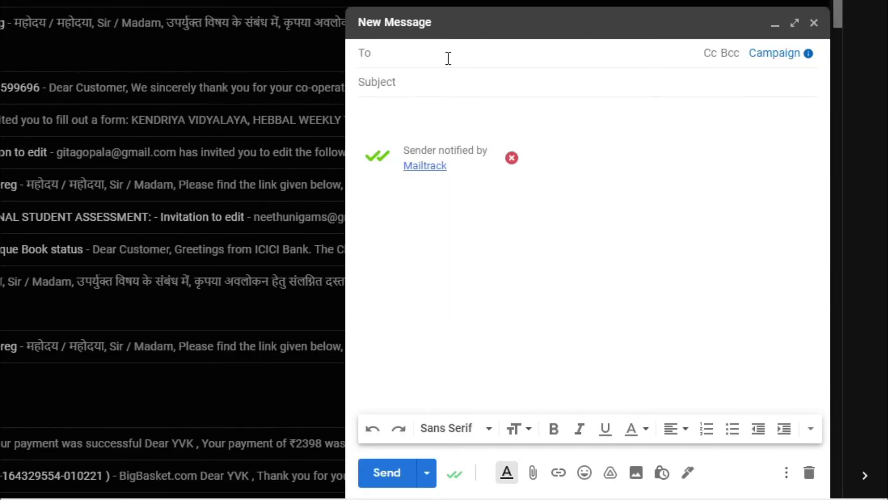
{"action": "type", "text": "yas"}
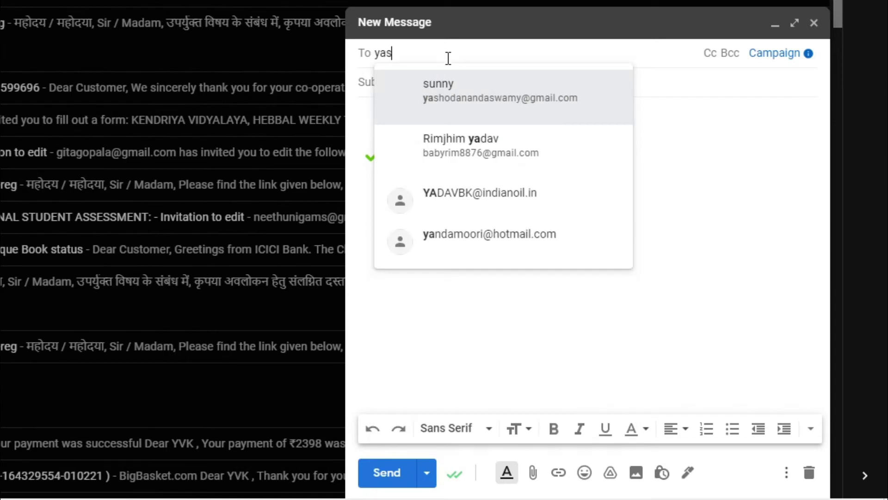
{"action": "left_click", "coordinate": [462, 103]}
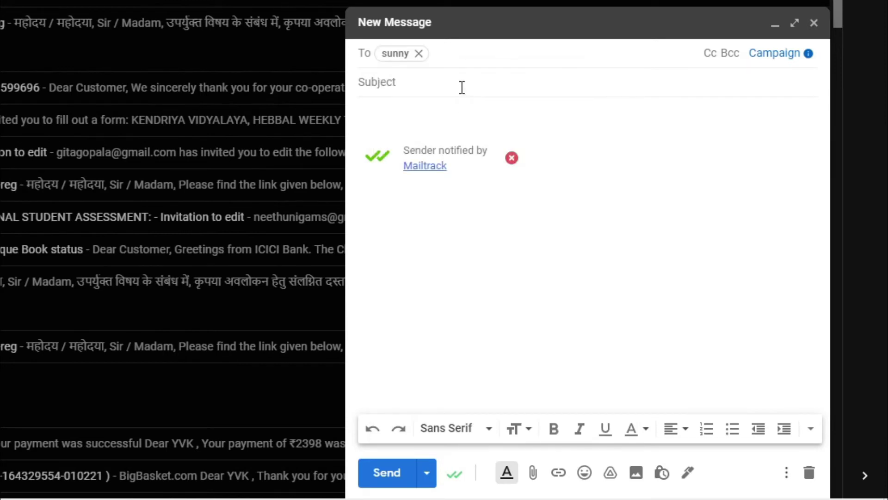
{"action": "left_click", "coordinate": [462, 87]}
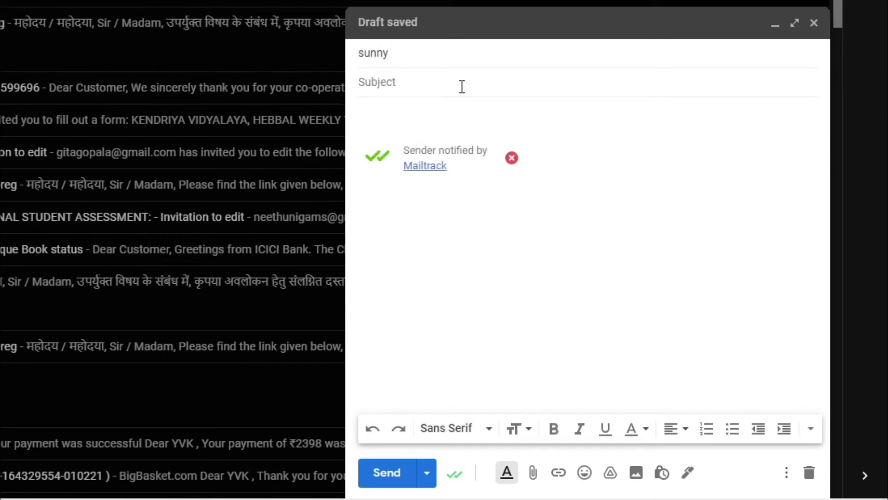
{"action": "type", "text": "Test"}
Step: Write the body 'Hi', 'How are you?', 'Regards' and the sender's name
{"action": "left_click", "coordinate": [426, 119]}
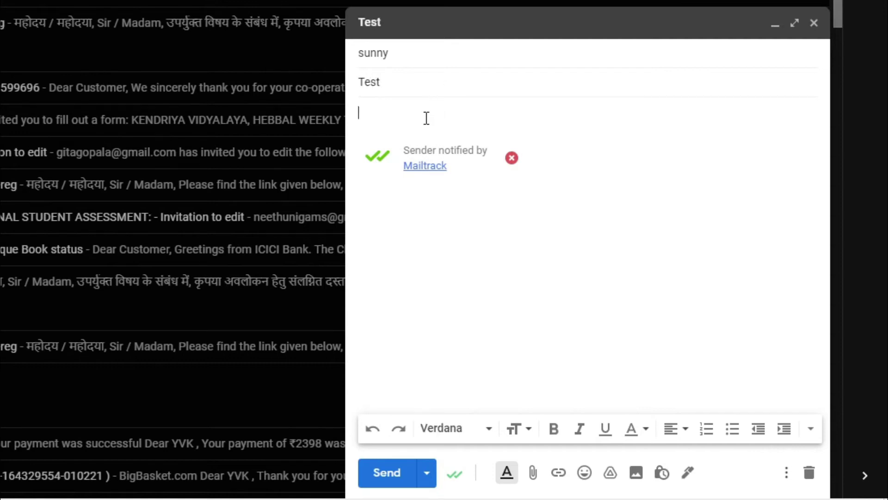
{"action": "type", "text": "Hi"}
{"action": "key", "text": "Return"}
{"action": "key", "text": "Return"}
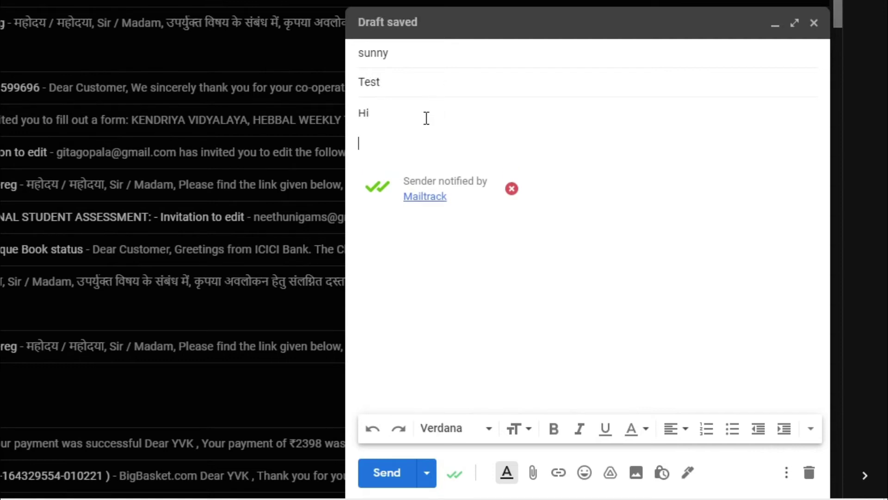
{"action": "type", "text": "ow ar"}
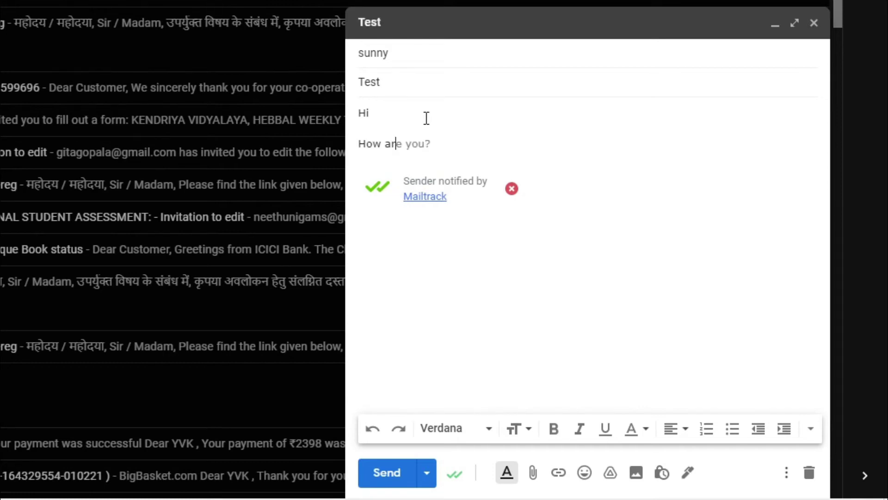
{"action": "type", "text": "e you?"}
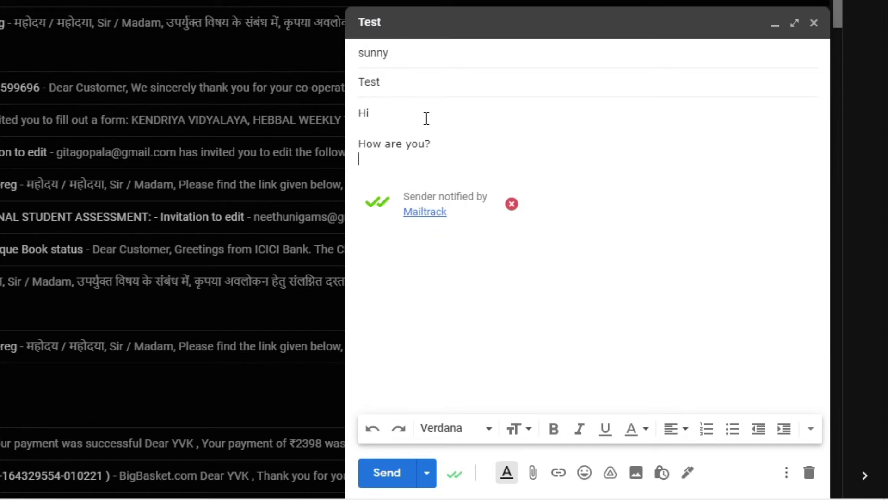
{"action": "key", "text": "Return"}
{"action": "key", "text": "Return"}
{"action": "type", "text": "Regards"}
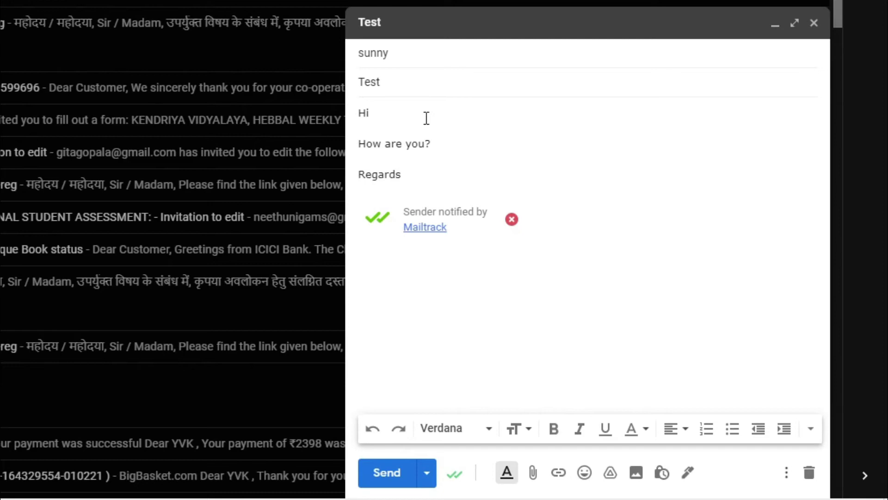
{"action": "key", "text": "Return"}
{"action": "type", "text": "Swamy Vioj"}
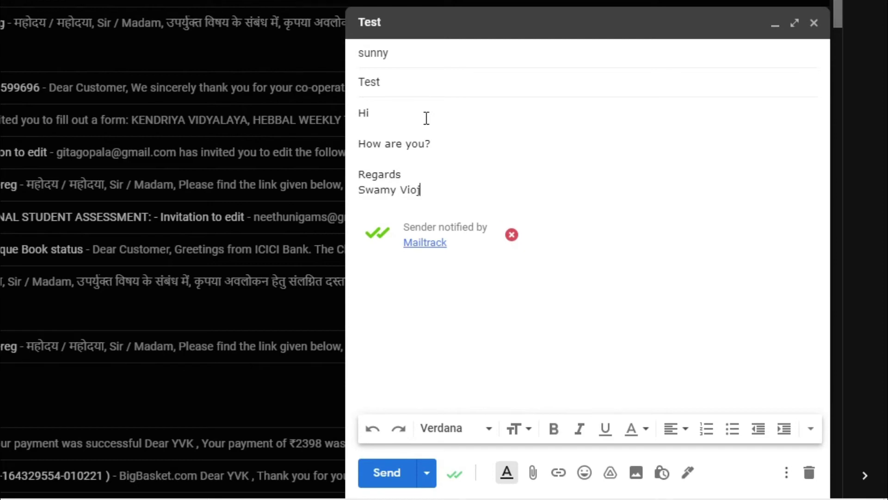
{"action": "key", "text": "BackSpace"}
{"action": "type", "text": "jay"}
Step: Send the Test email and view the Sent folder, closing its organizing tip
{"action": "left_click", "coordinate": [386, 473]}
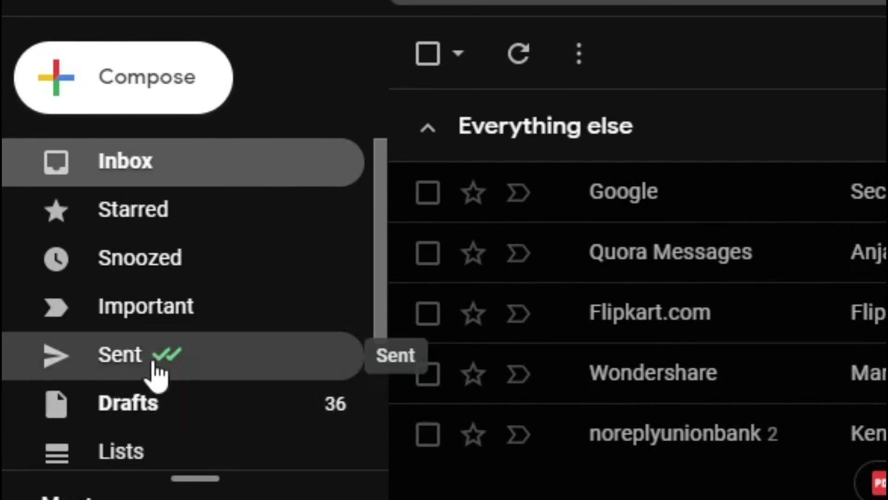
{"action": "left_click", "coordinate": [121, 355]}
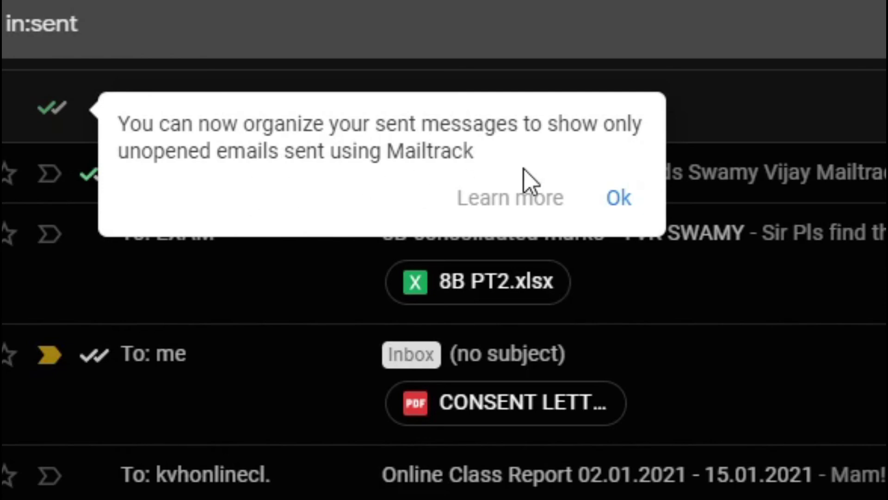
{"action": "left_click", "coordinate": [606, 198]}
Step: Check the Mailtrack double-check status showing the Test email sent at 8:54 AM is unread
{"action": "mouse_move", "coordinate": [99, 174]}
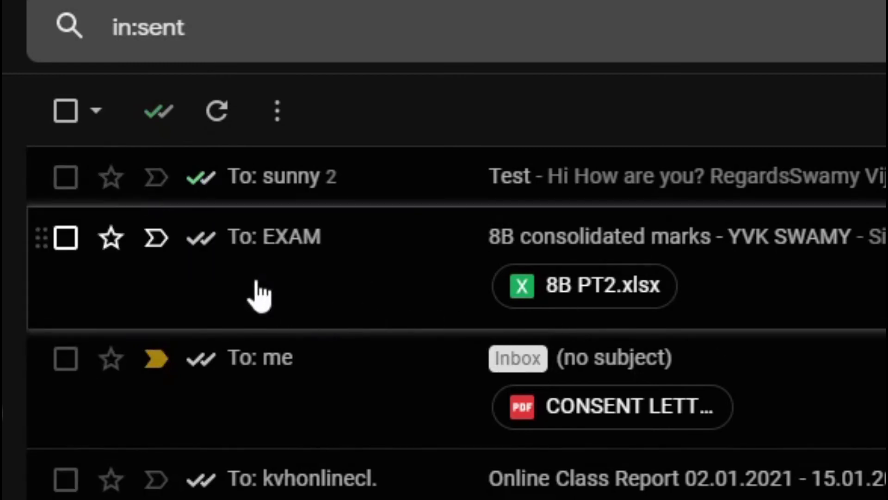
{"action": "mouse_move", "coordinate": [207, 252]}
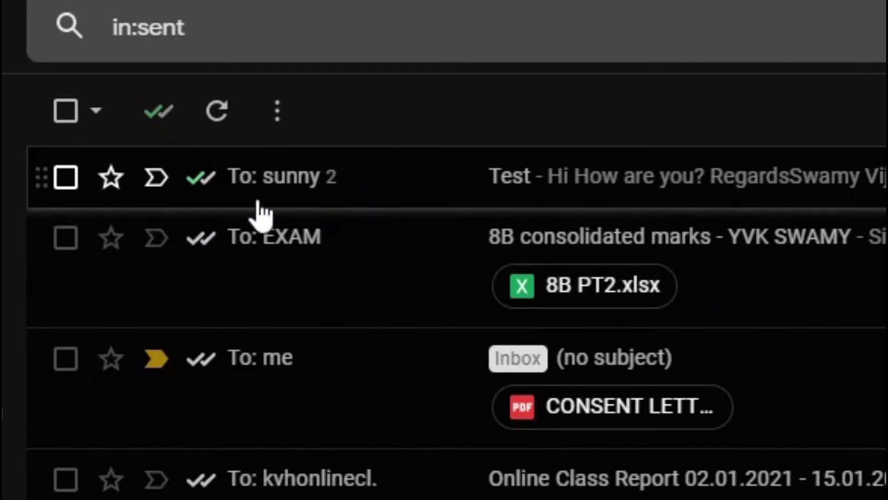
{"action": "mouse_move", "coordinate": [205, 185]}
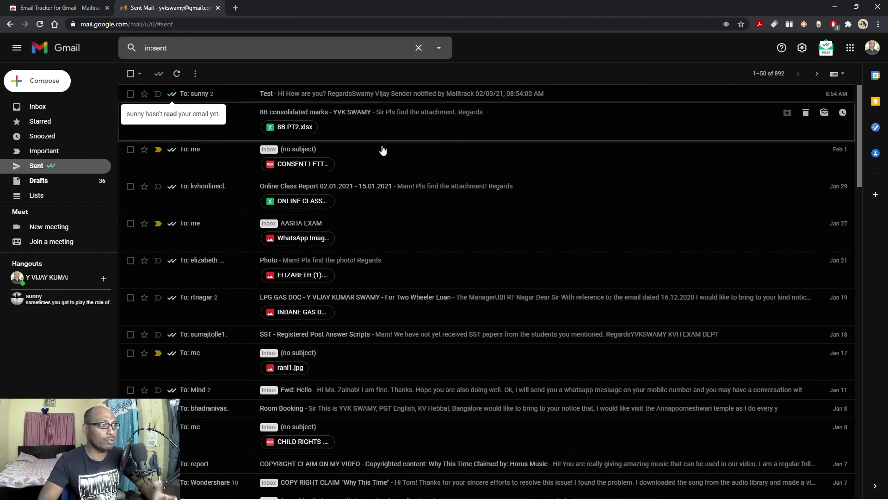
Step: Switch to the Mailtrack Chrome Web Store page, briefly back to Gmail, then return to the store
{"action": "left_click", "coordinate": [67, 8]}
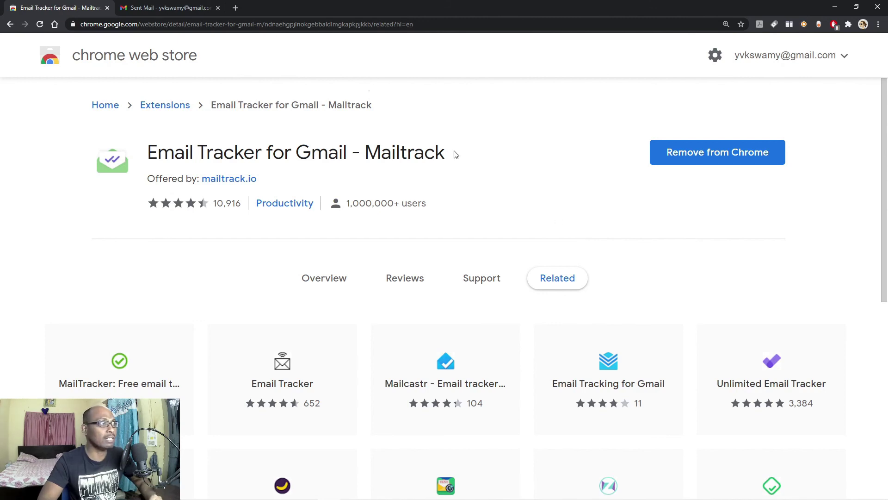
{"action": "left_click", "coordinate": [179, 9]}
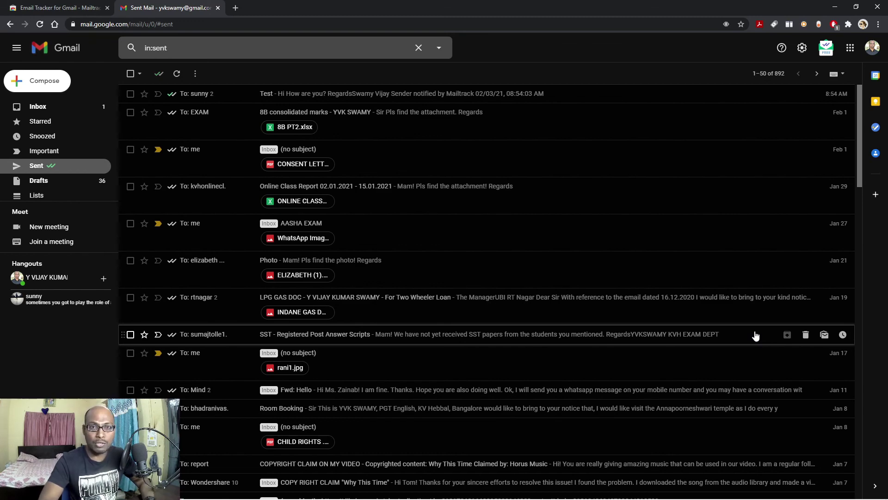
{"action": "left_click", "coordinate": [42, 8]}
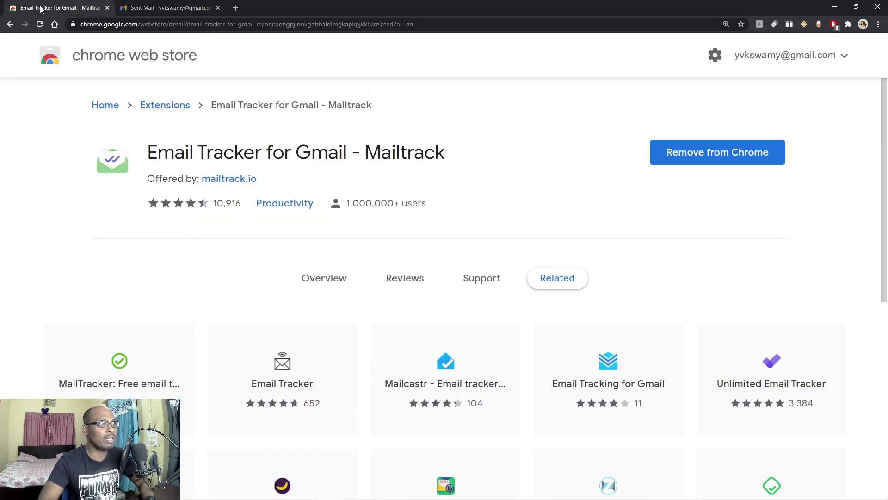